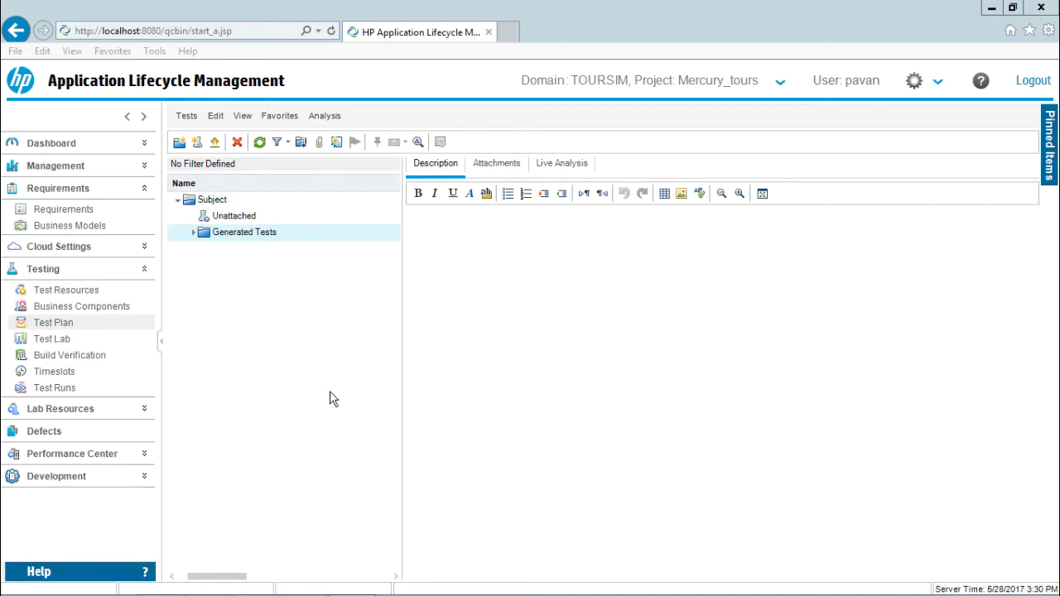
Step: Create a test folder named MercuryTours under the Subject root folder
left_click(208, 232)
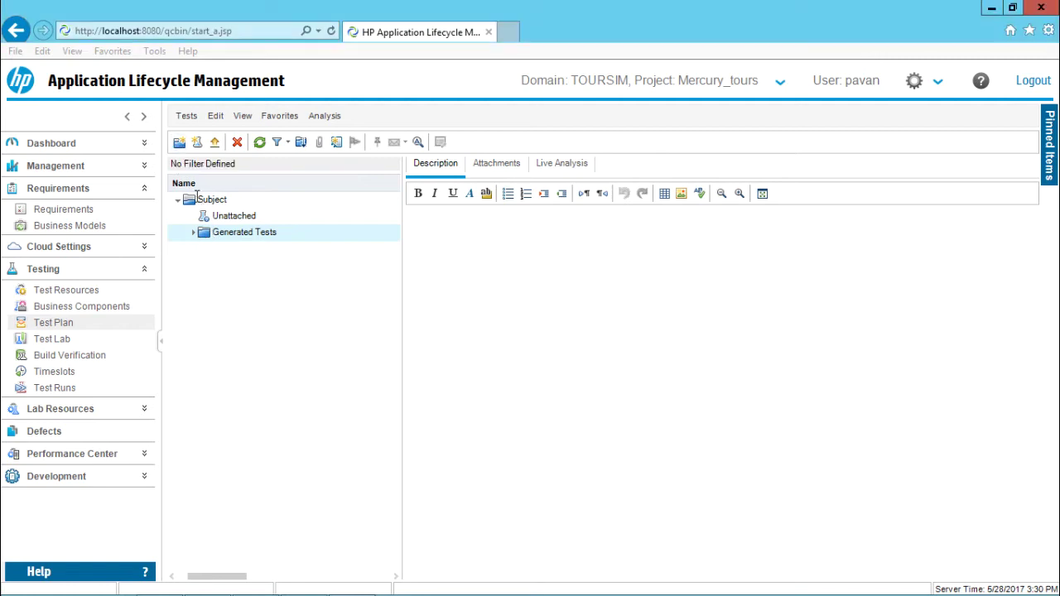
left_click(198, 199)
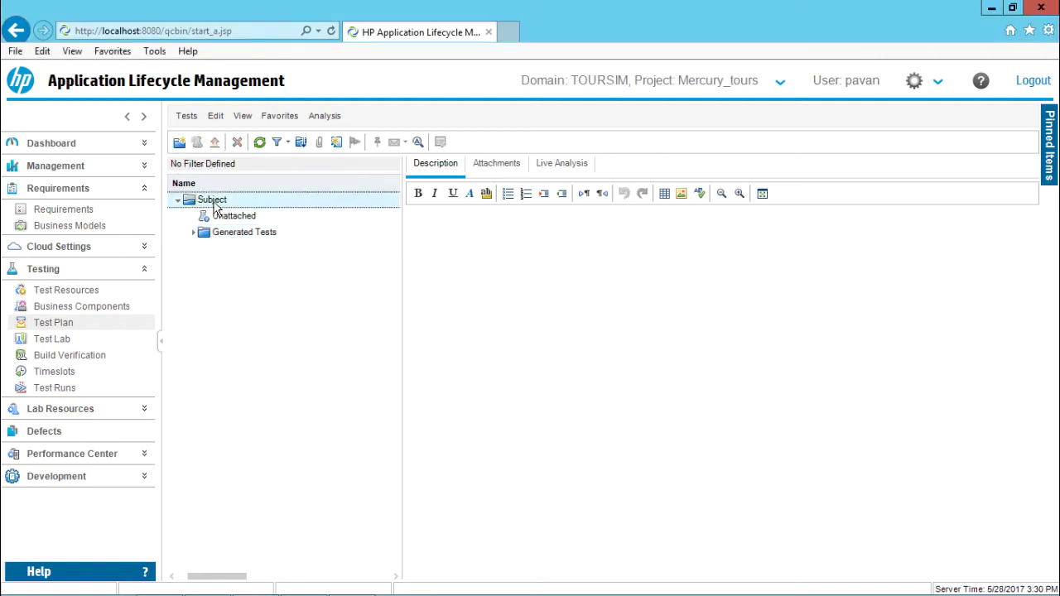
left_click(179, 143)
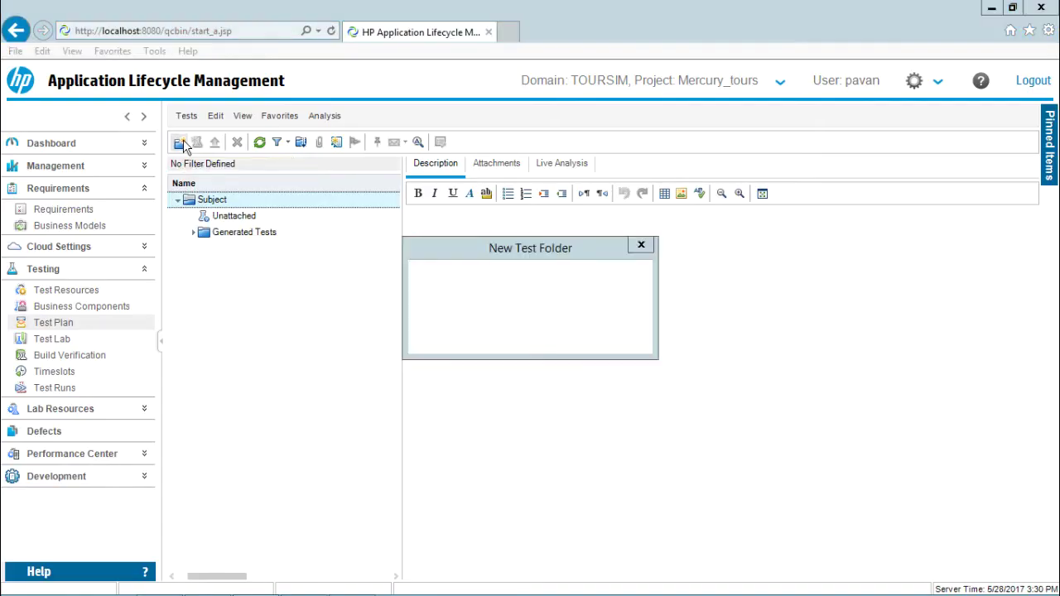
type("MercuryTours")
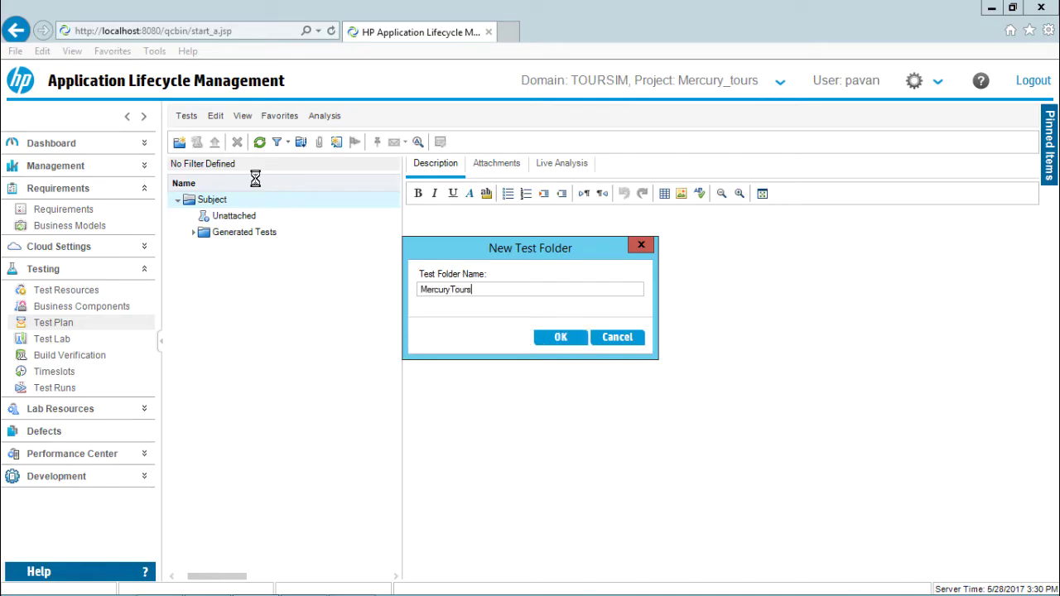
key("Return")
Step: Start a new test in the MercuryTours folder, named "Book Flight ticket" with type MANUAL
left_click(194, 249)
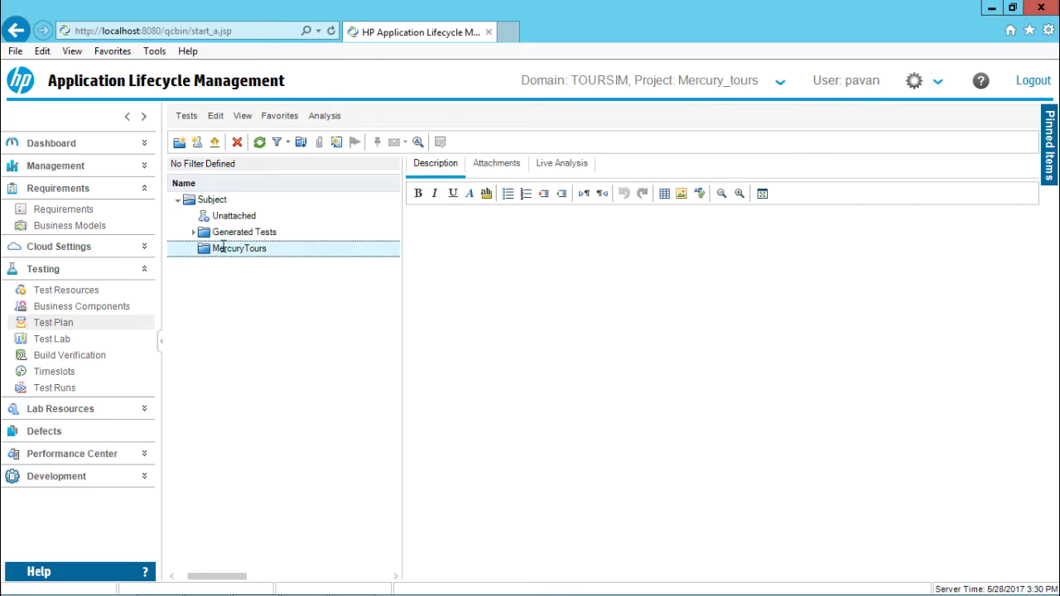
left_click(196, 144)
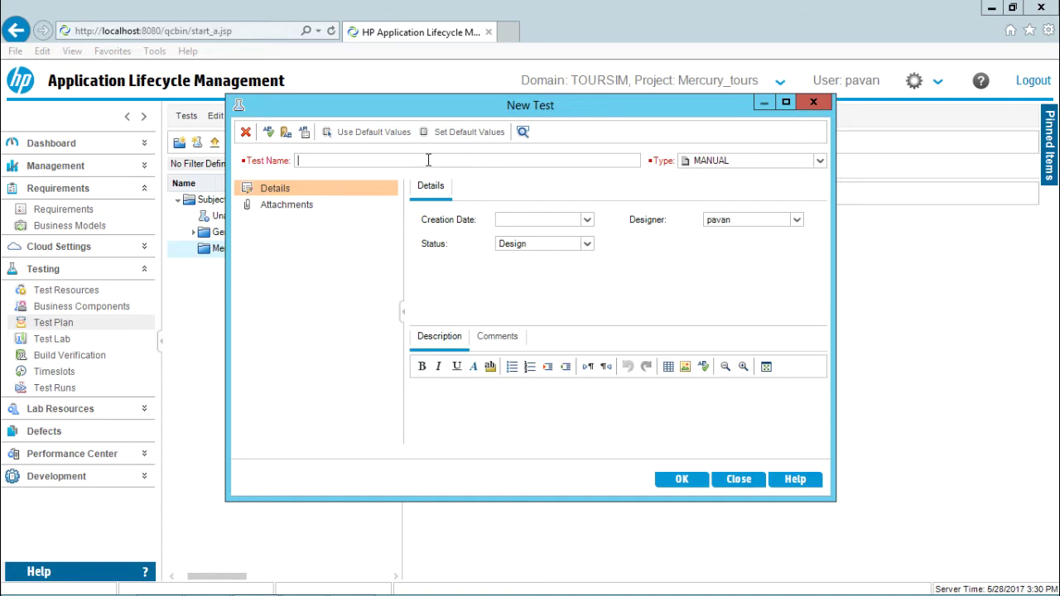
type("Book Flight ticket")
left_click(819, 161)
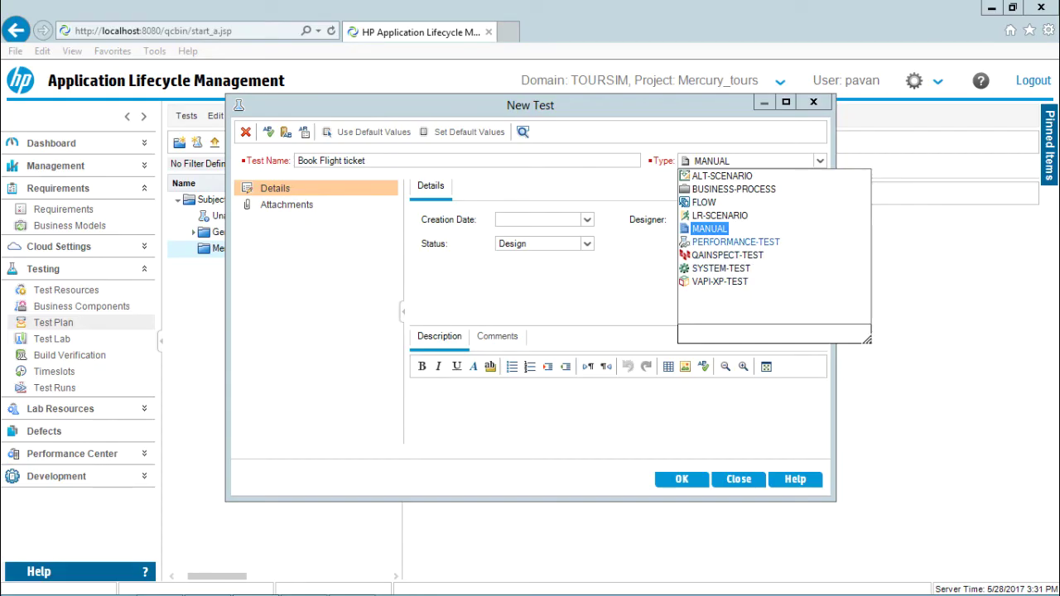
left_click(708, 228)
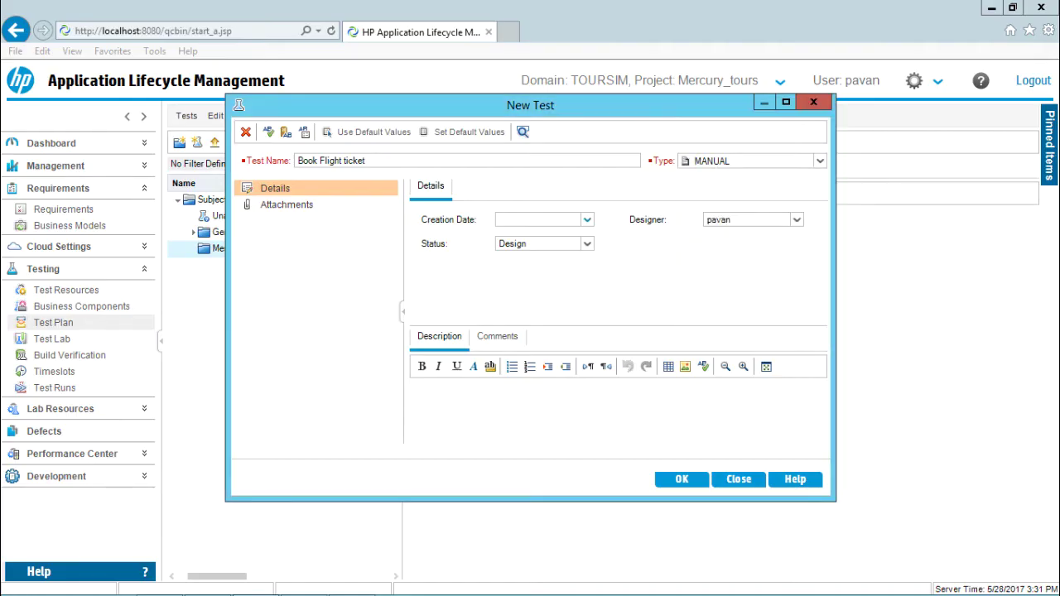
Step: Set the new test's status to Design and keep the current user as its designer
left_click(586, 219)
left_click(587, 244)
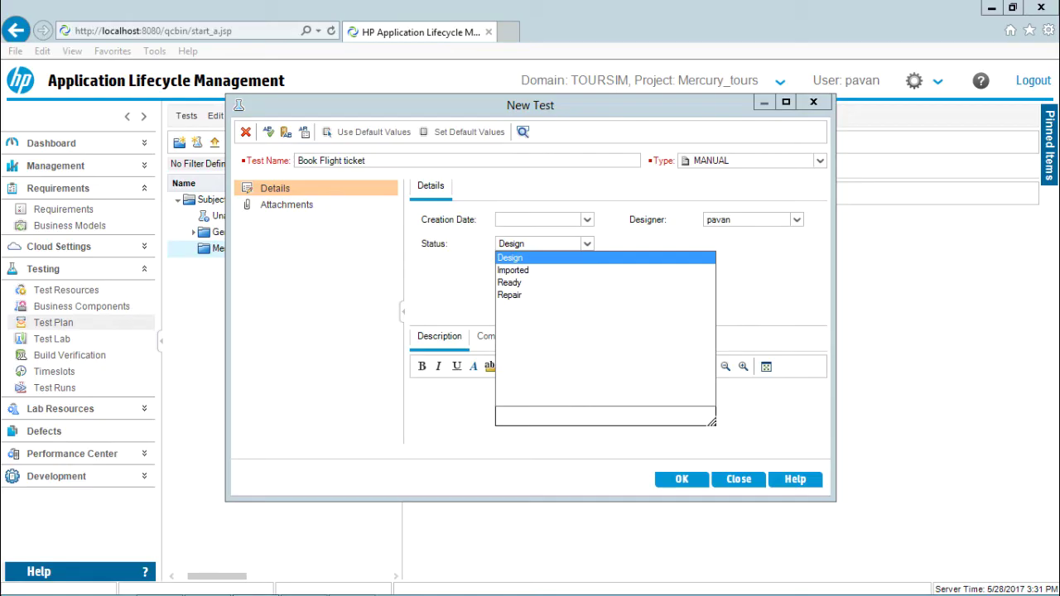
left_click(509, 257)
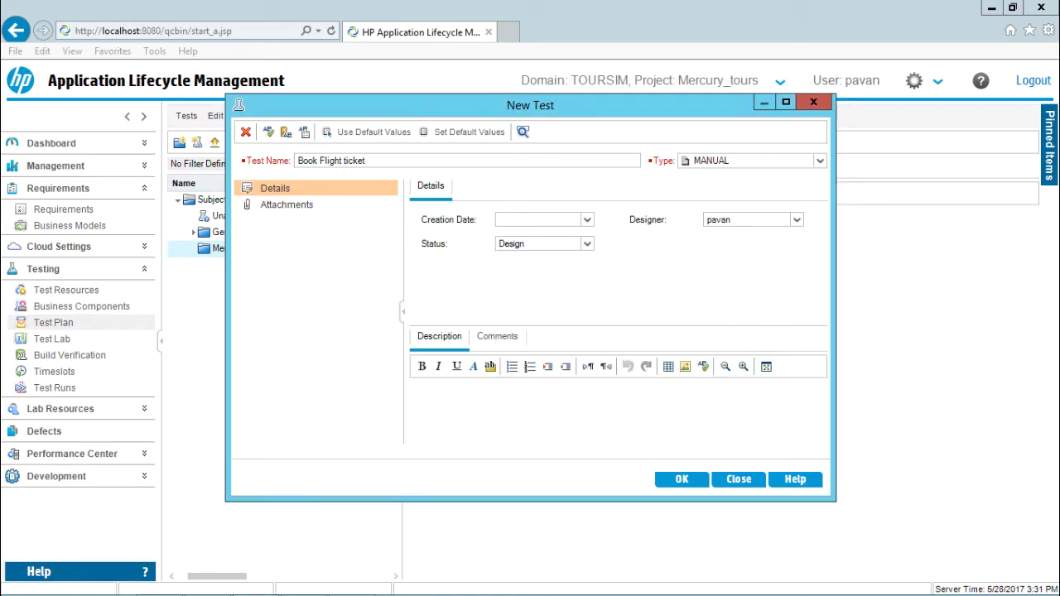
left_click(796, 219)
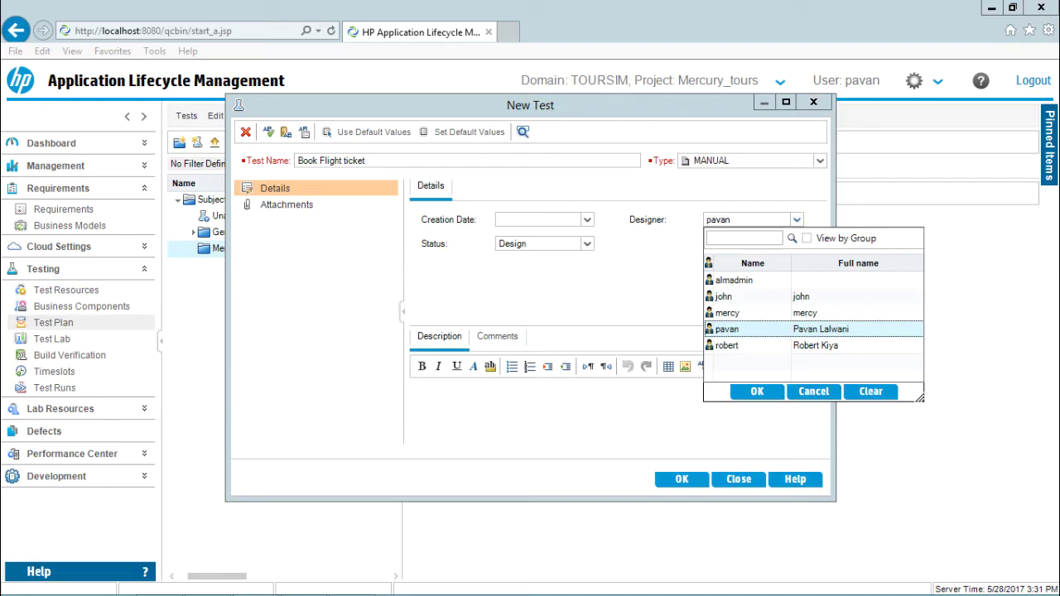
key("Return")
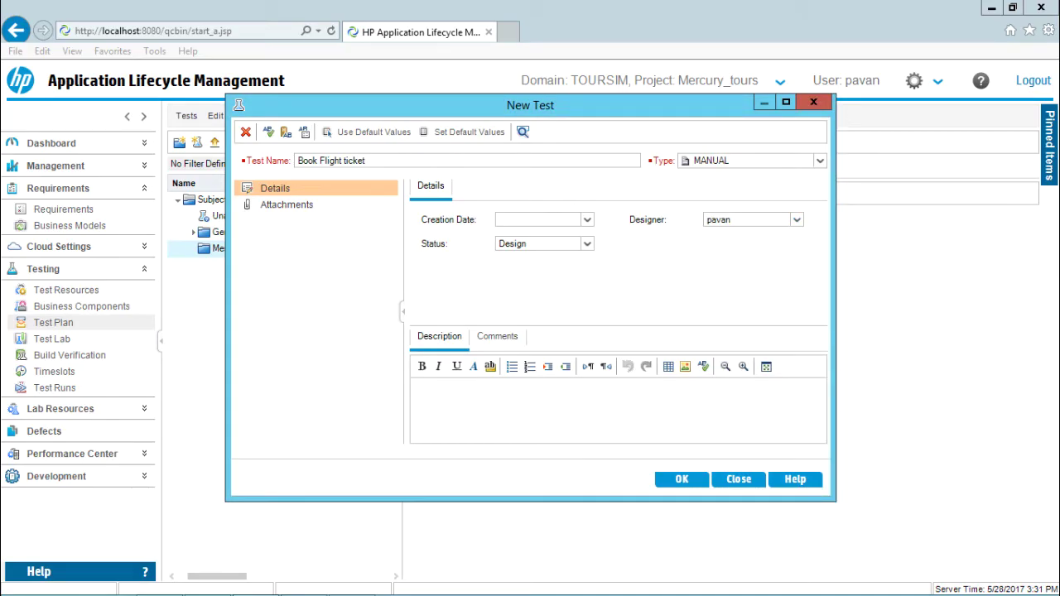
Step: Enter the description "User should be able to book flight tickets." and create the test
type("User should be able to book flight tickets.")
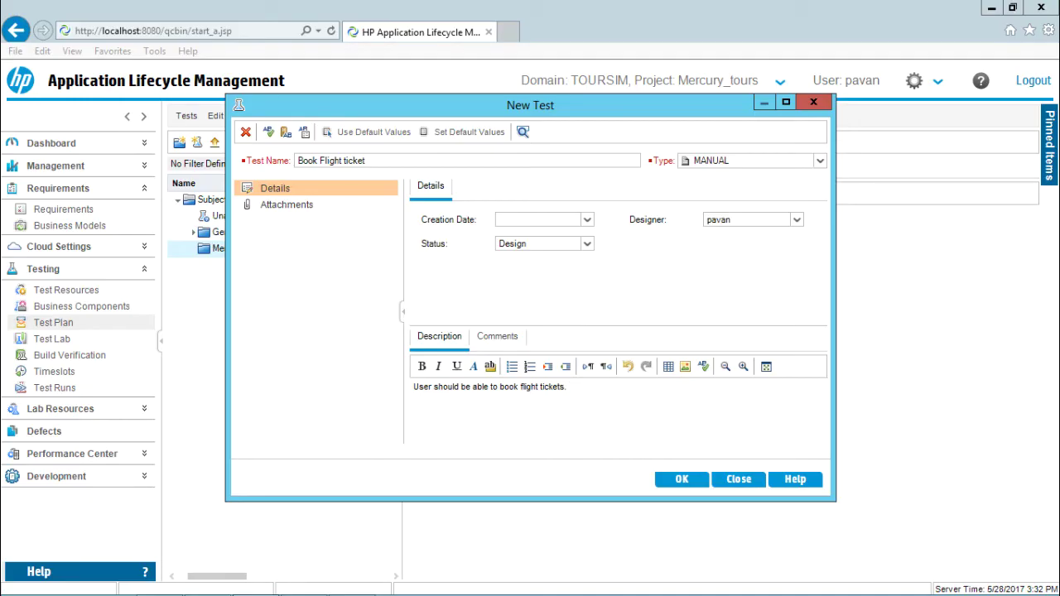
left_click(497, 337)
left_click(439, 337)
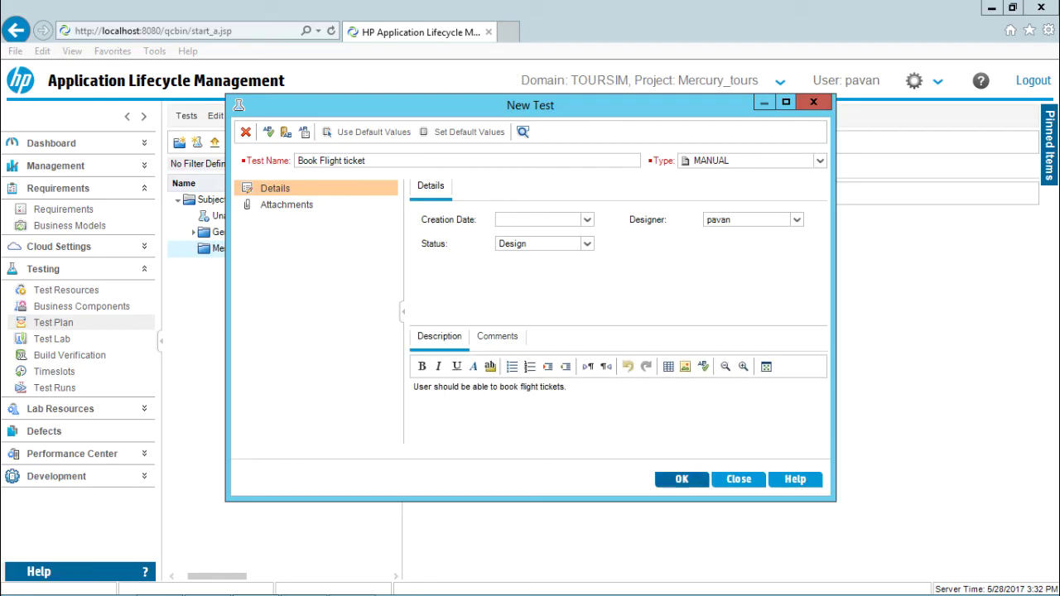
left_click(682, 478)
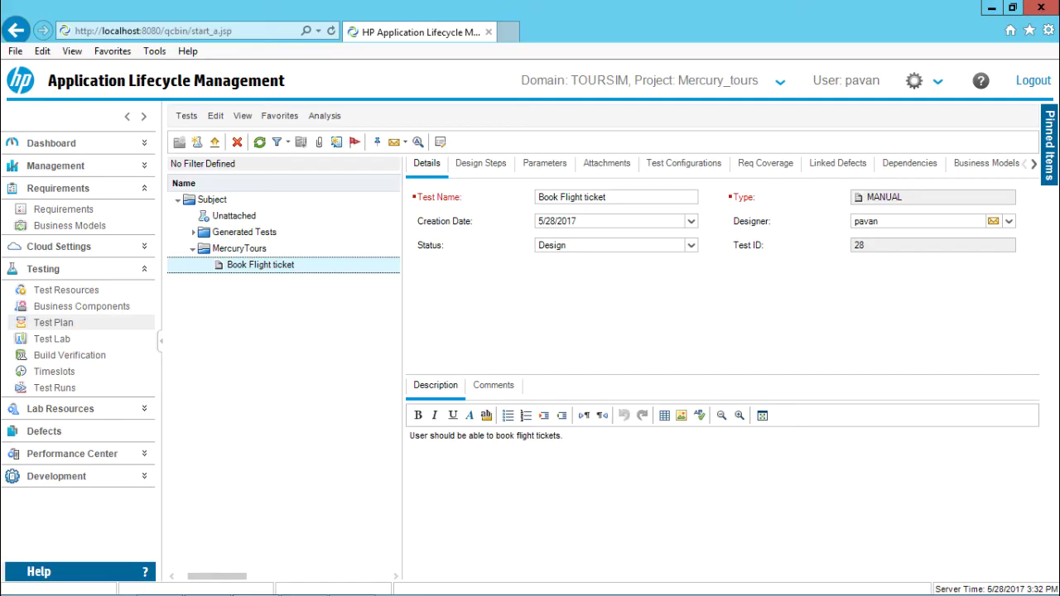
Step: Review the Book Flight ticket test's description, name, ID and designer, and check the e-mail form for contacting the designer without sending
left_click(563, 436)
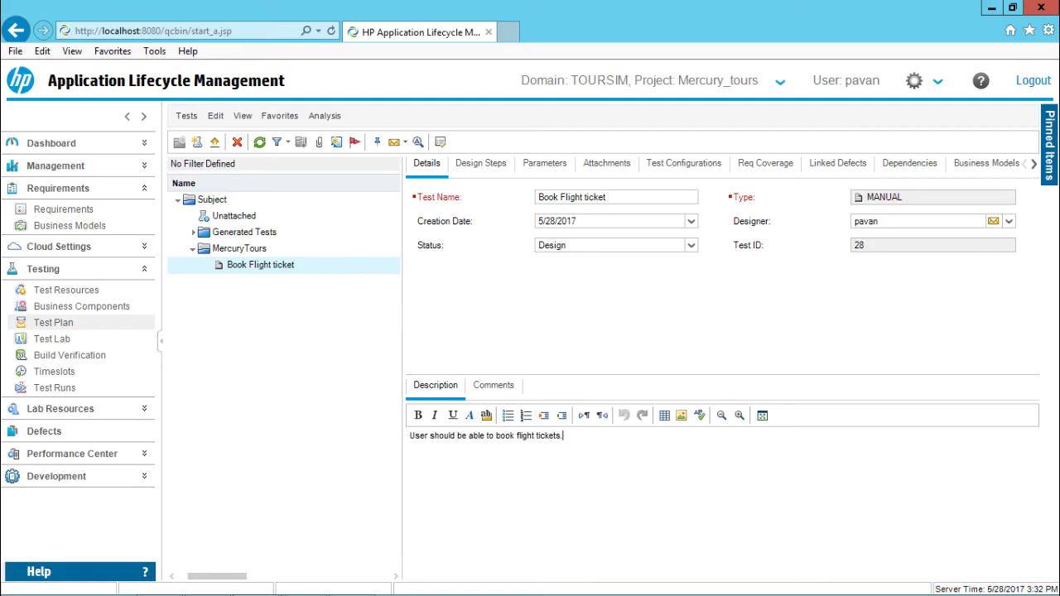
left_click(580, 197)
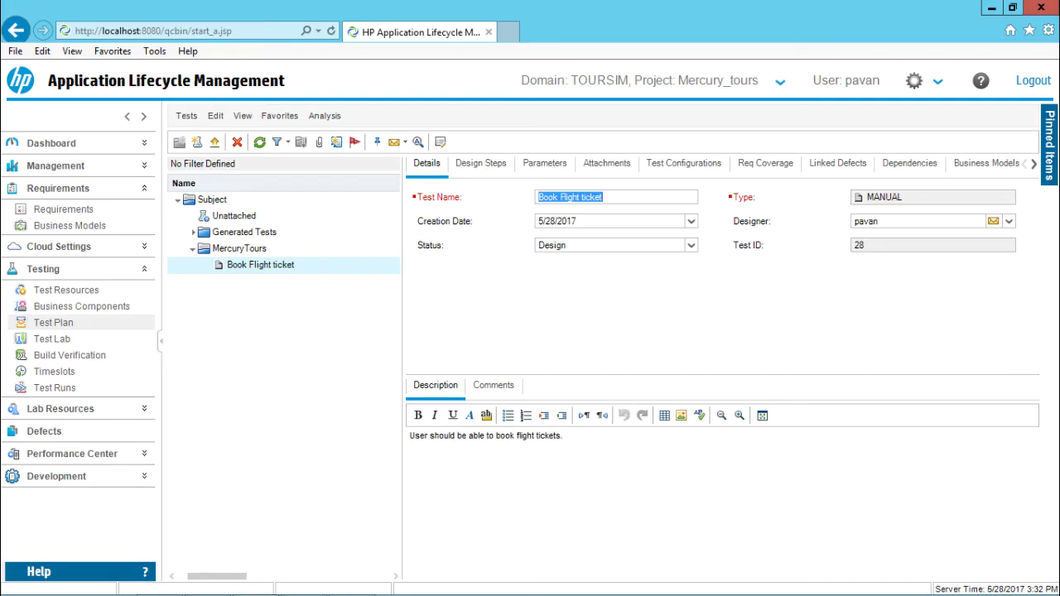
left_click(860, 246)
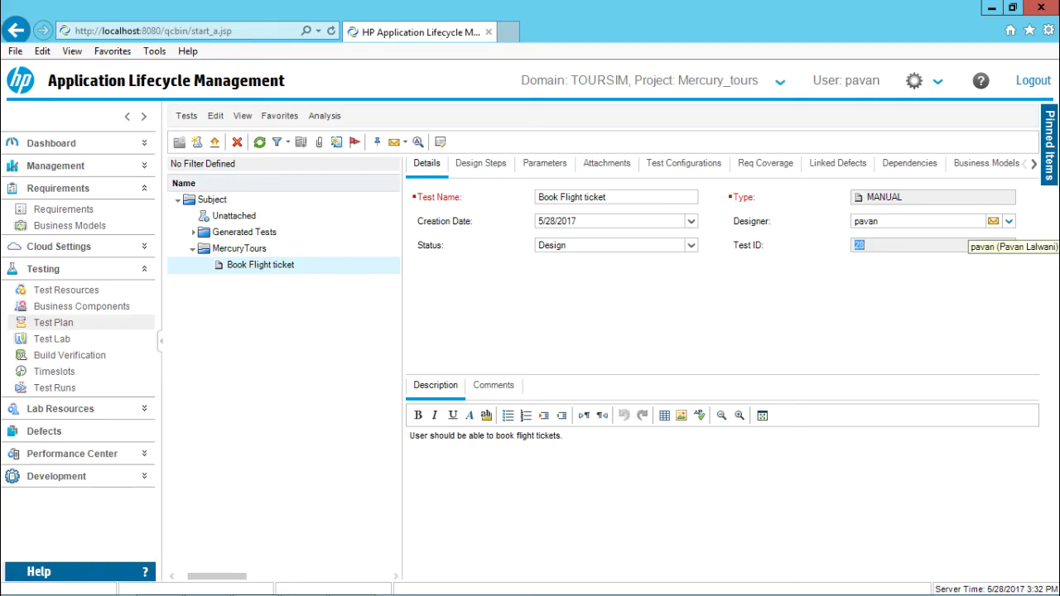
left_click(967, 221)
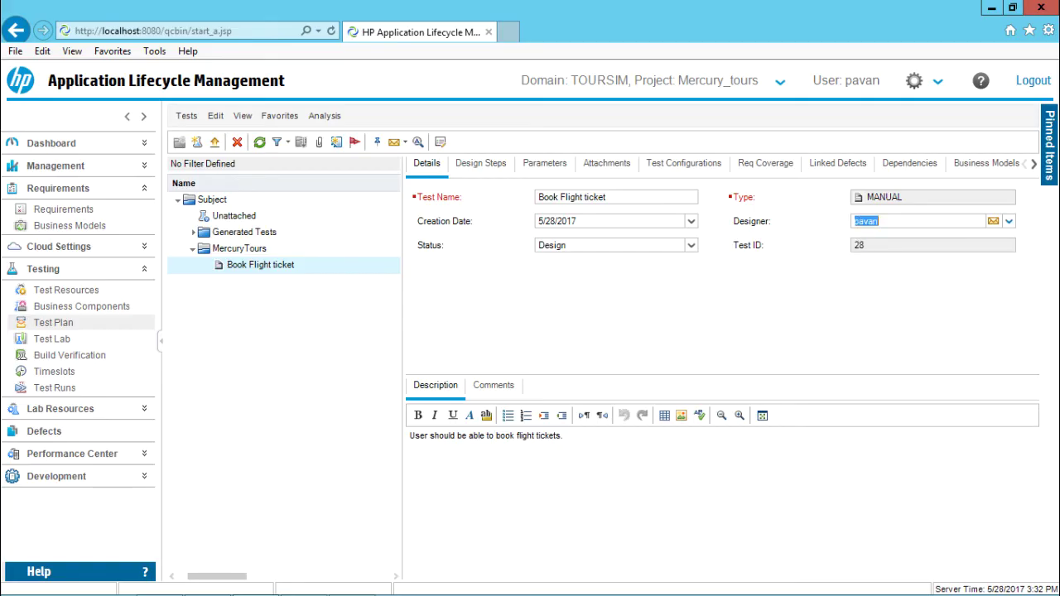
left_click(993, 221)
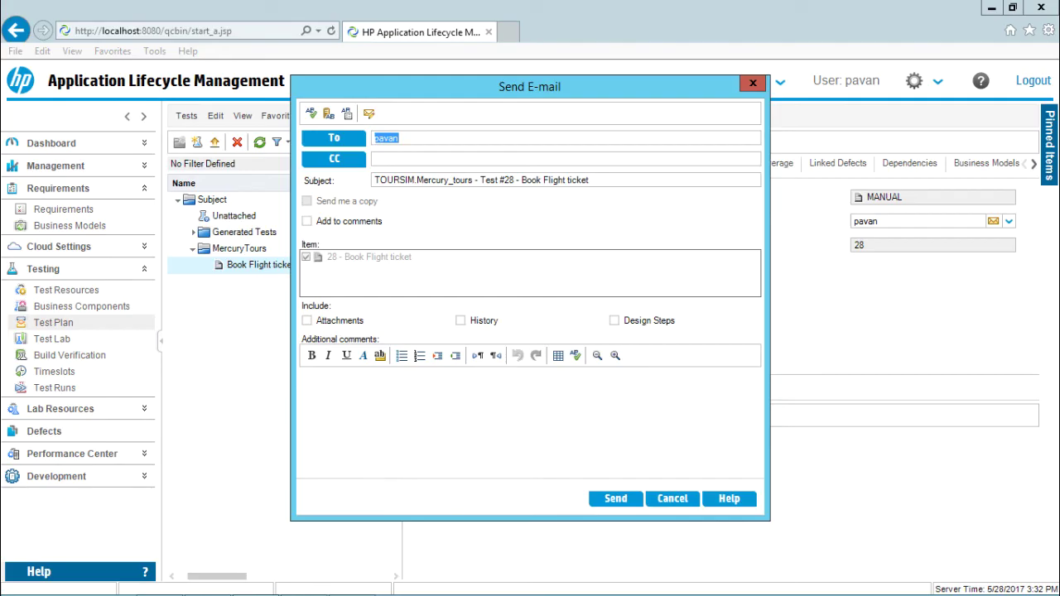
left_click(752, 82)
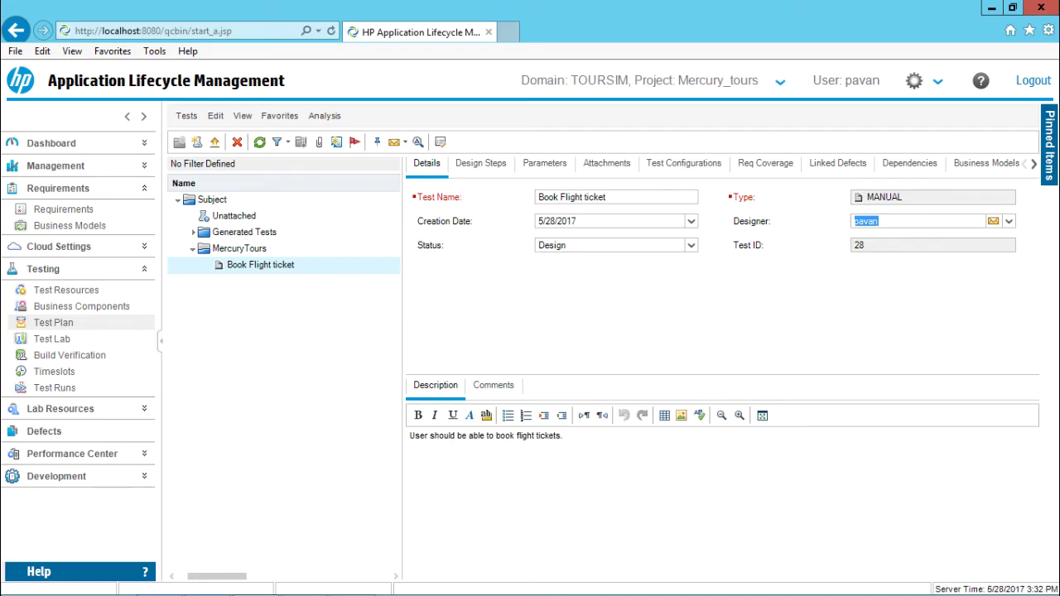
Step: Examine the test's design steps, parameters, attachments, configurations, requirement coverage, linked defects, dependencies, business model links and history, and return to its details
left_click(480, 163)
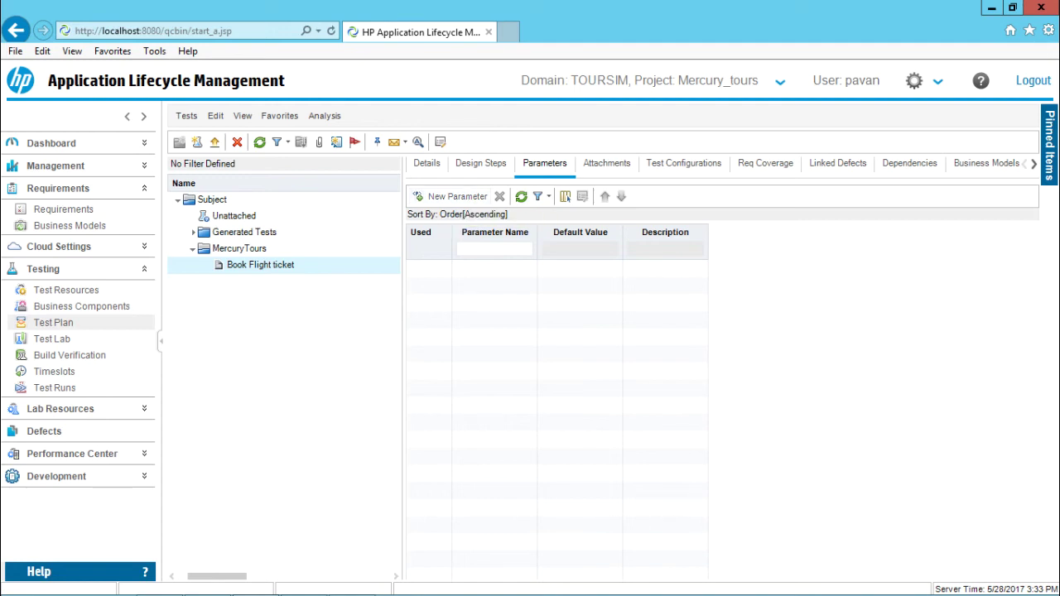
left_click(606, 163)
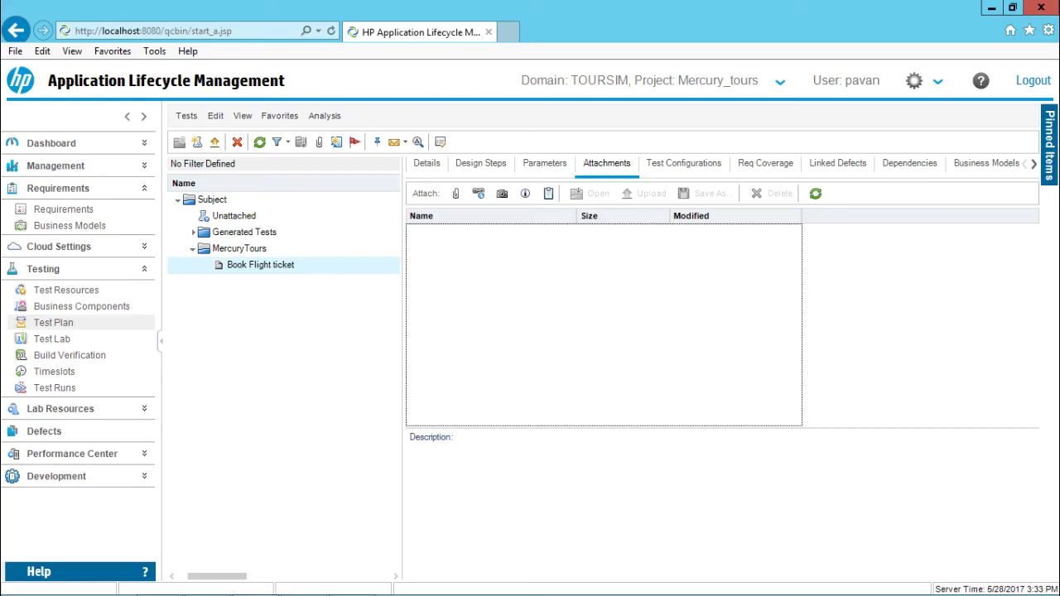
left_click(683, 163)
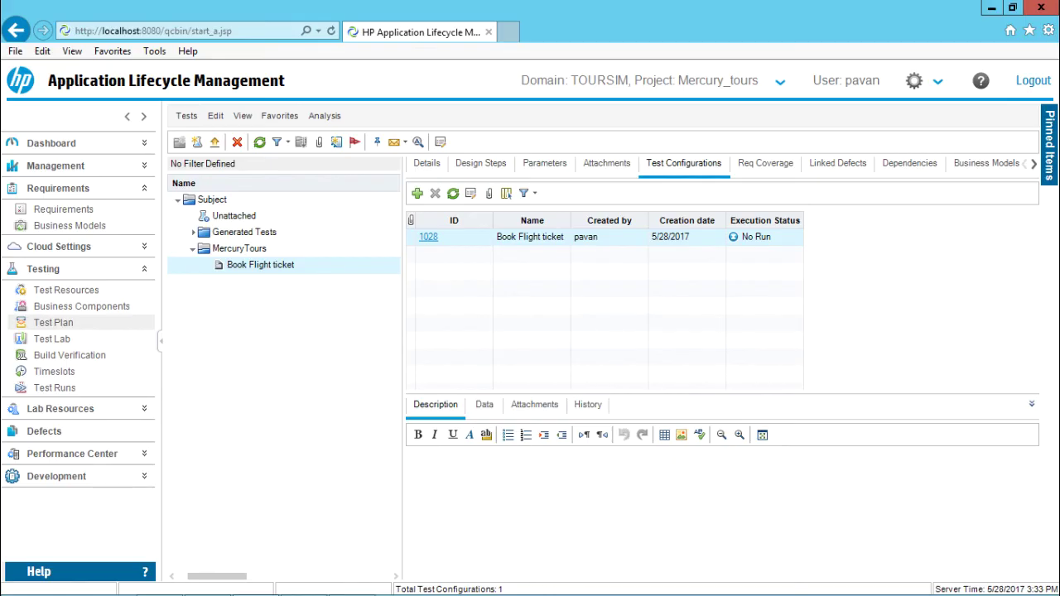
left_click(764, 163)
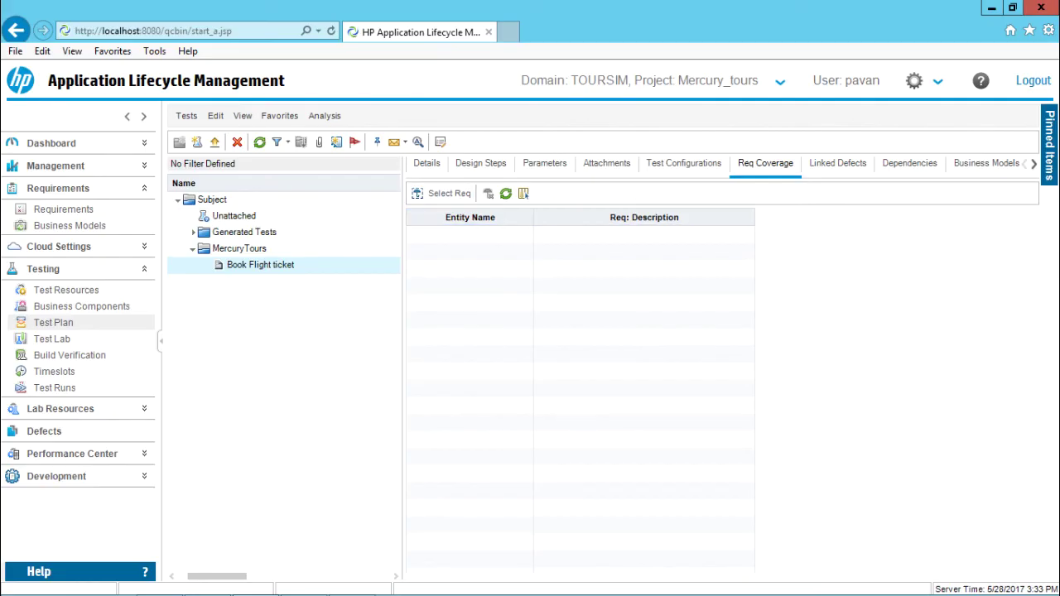
left_click(837, 163)
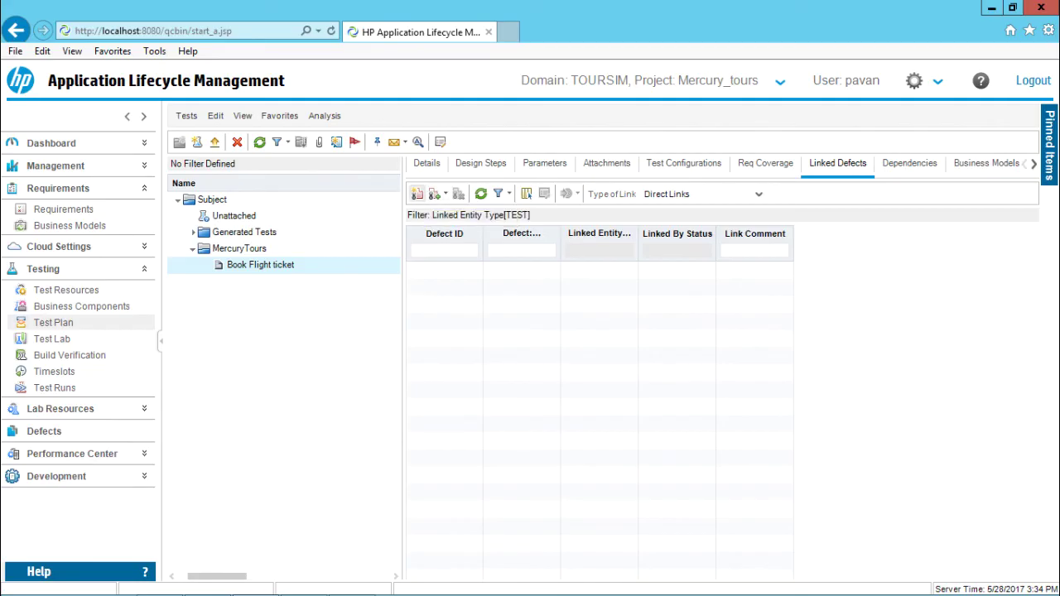
left_click(908, 163)
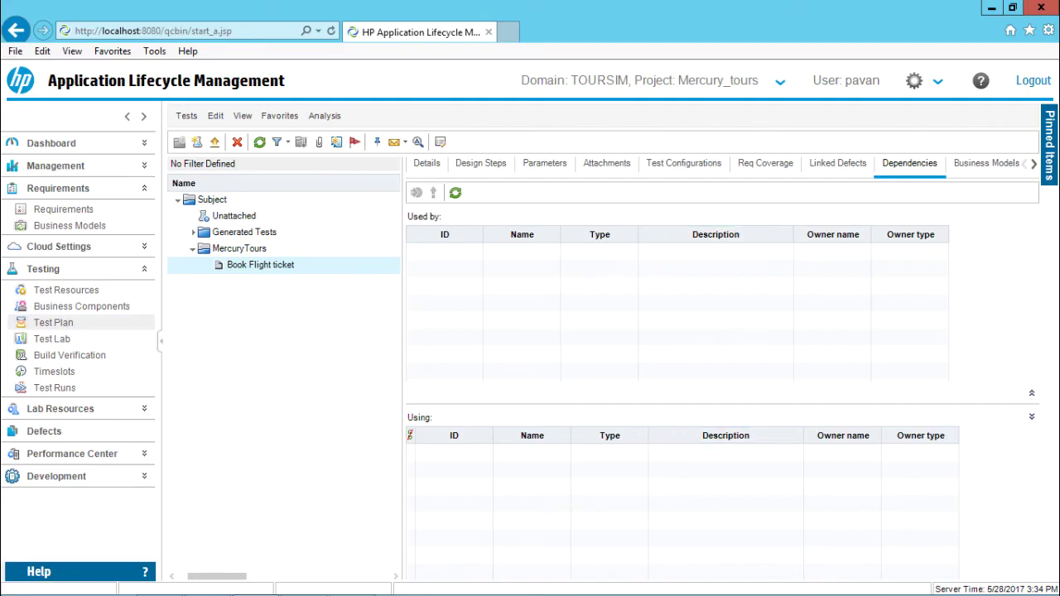
left_click(985, 163)
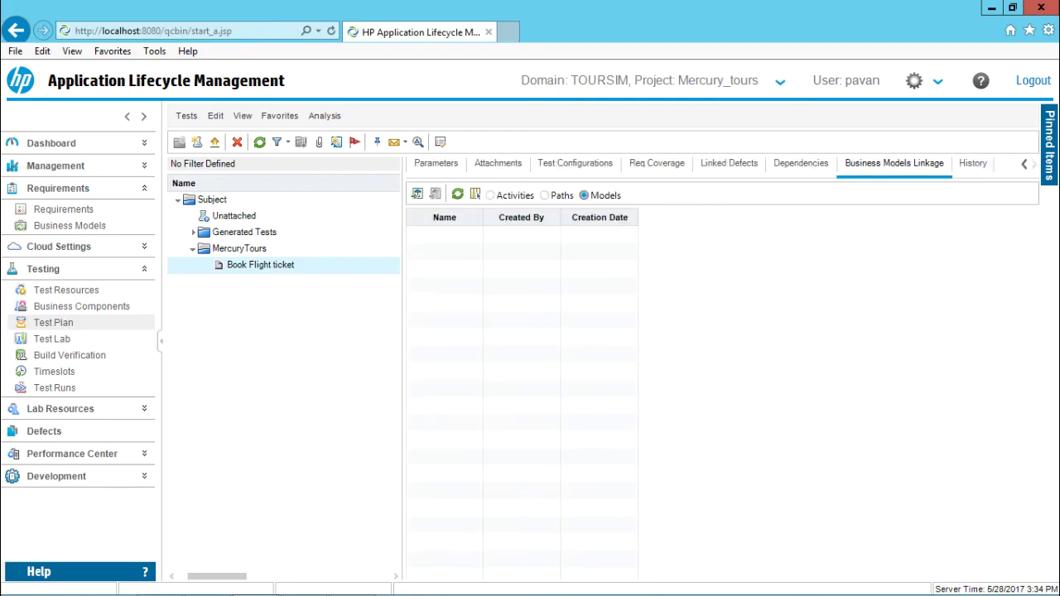
left_click(972, 163)
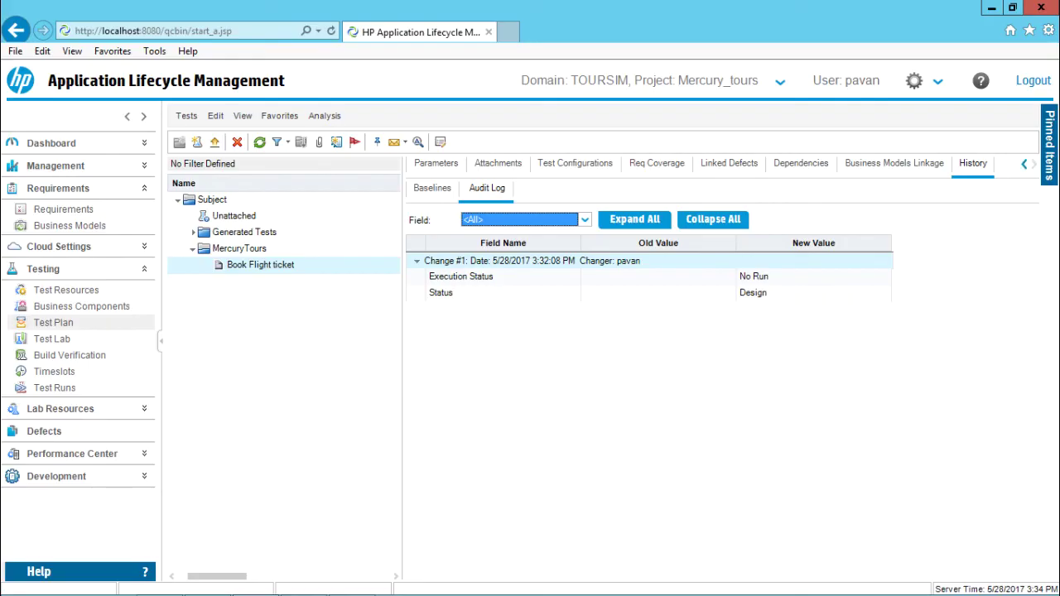
left_click(1023, 164)
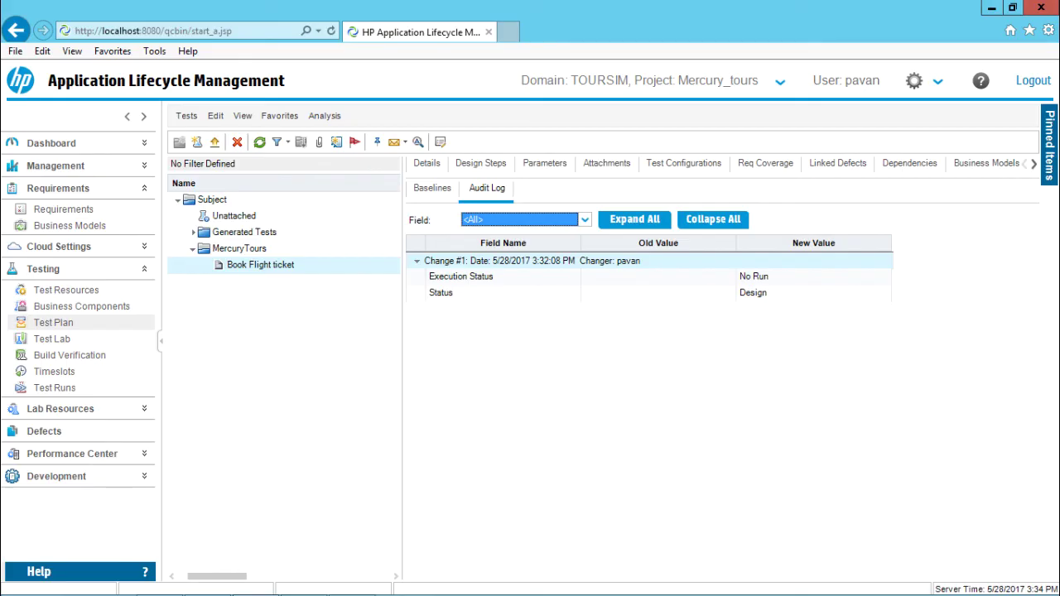
left_click(427, 163)
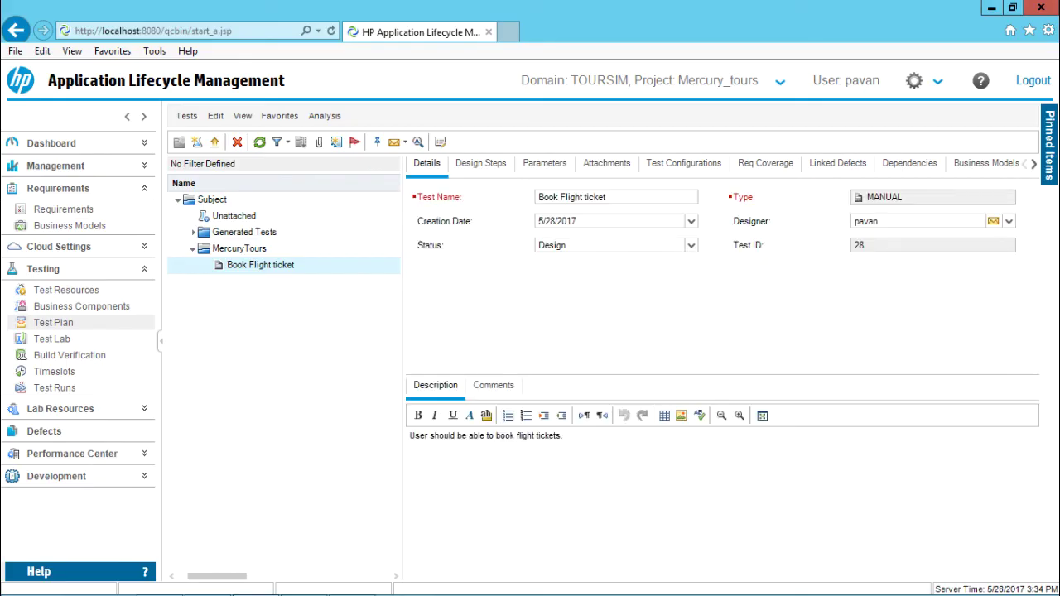